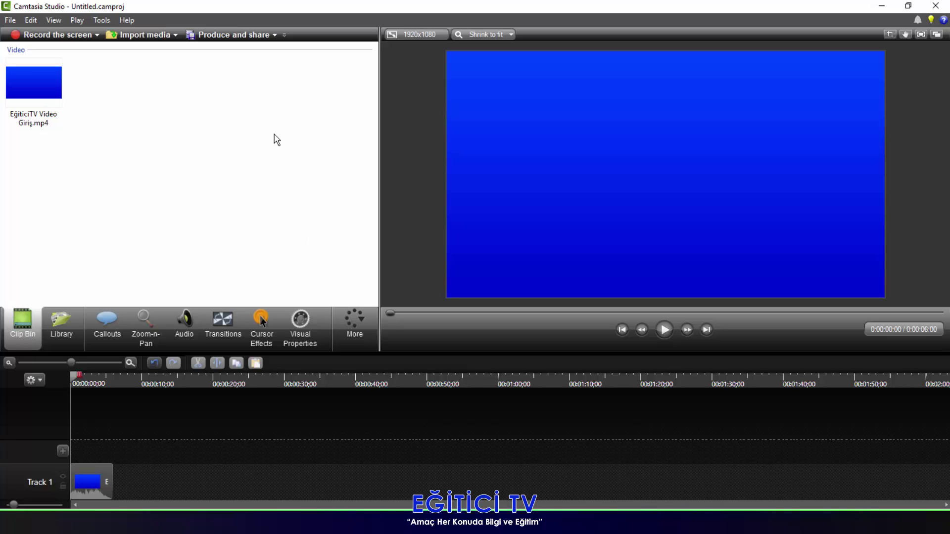
- Start producing the timeline video with Custom production settings and choose the GIF animation file format
{"action": "left_click", "coordinate": [257, 34]}
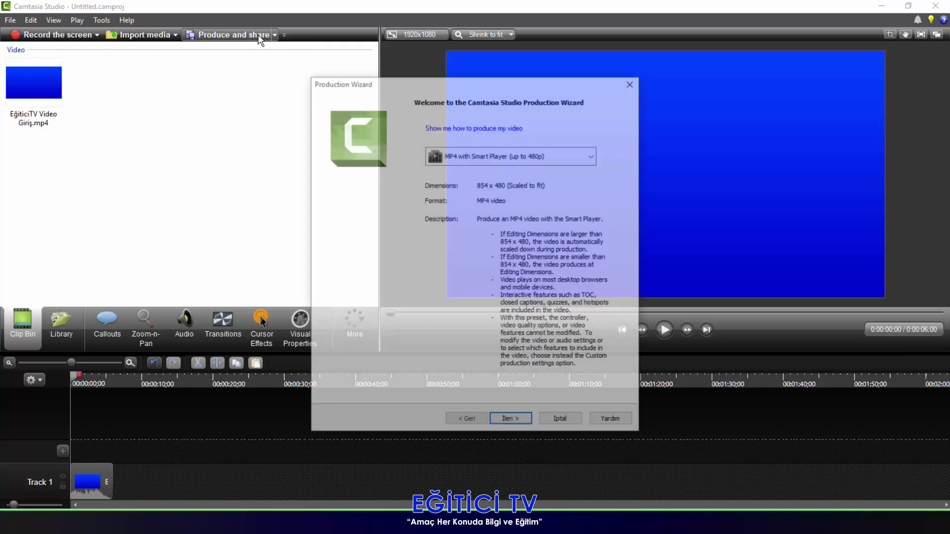
{"action": "left_click", "coordinate": [540, 155]}
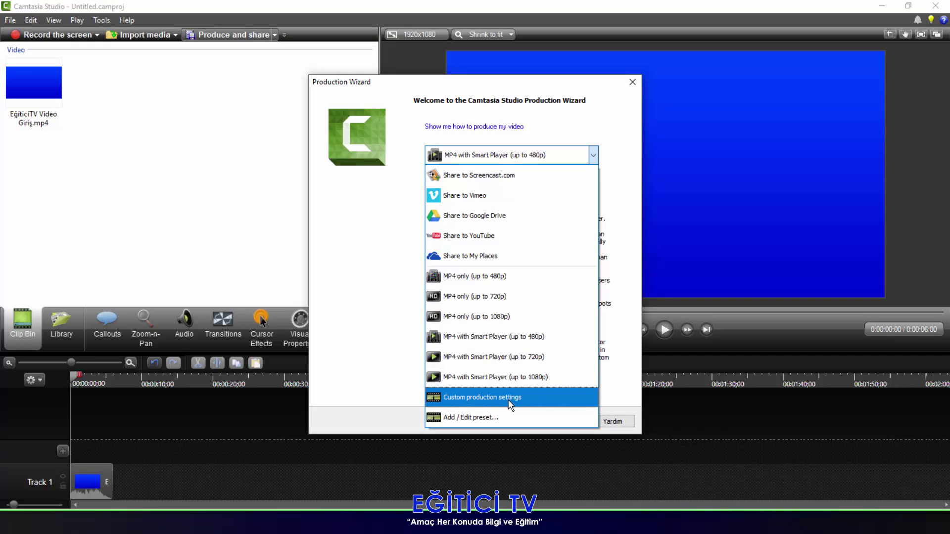
{"action": "left_click", "coordinate": [474, 404]}
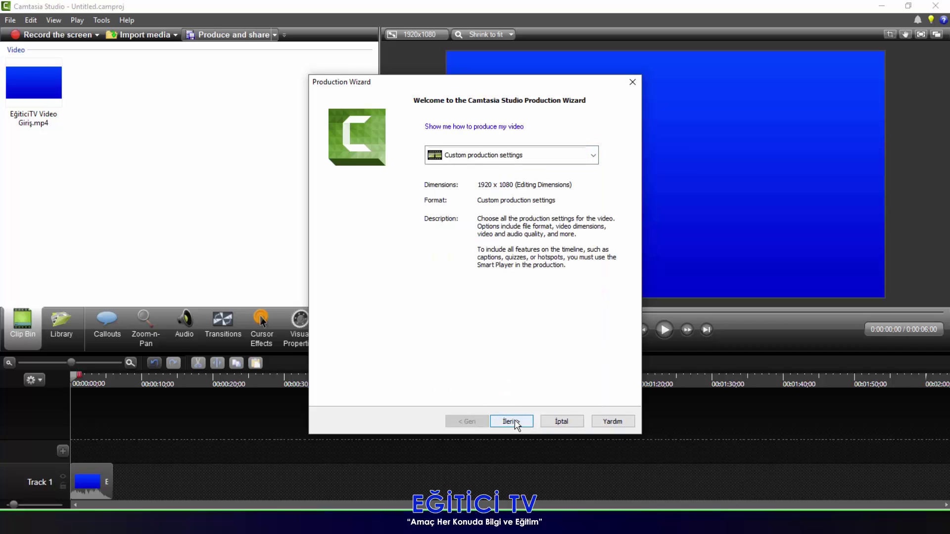
{"action": "left_click", "coordinate": [513, 421]}
{"action": "left_click", "coordinate": [366, 284]}
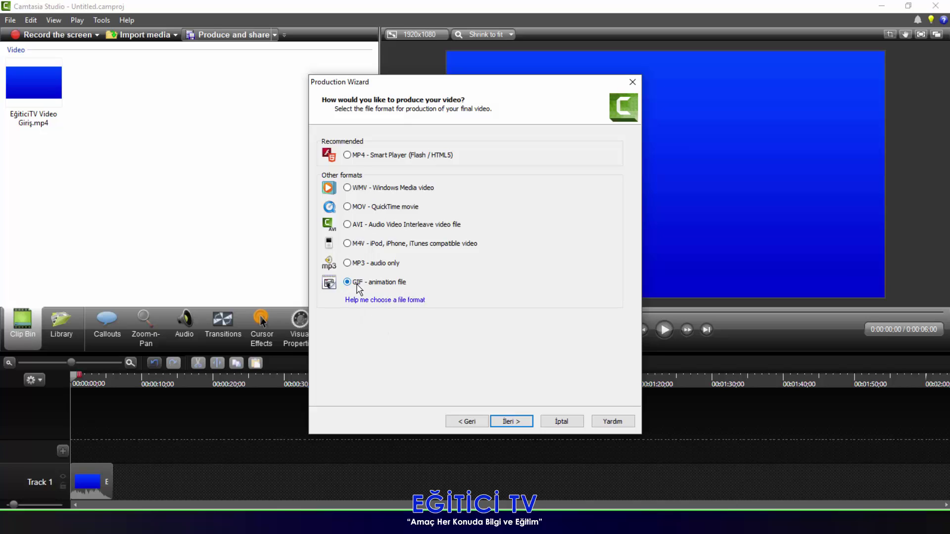
{"action": "left_click", "coordinate": [507, 423]}
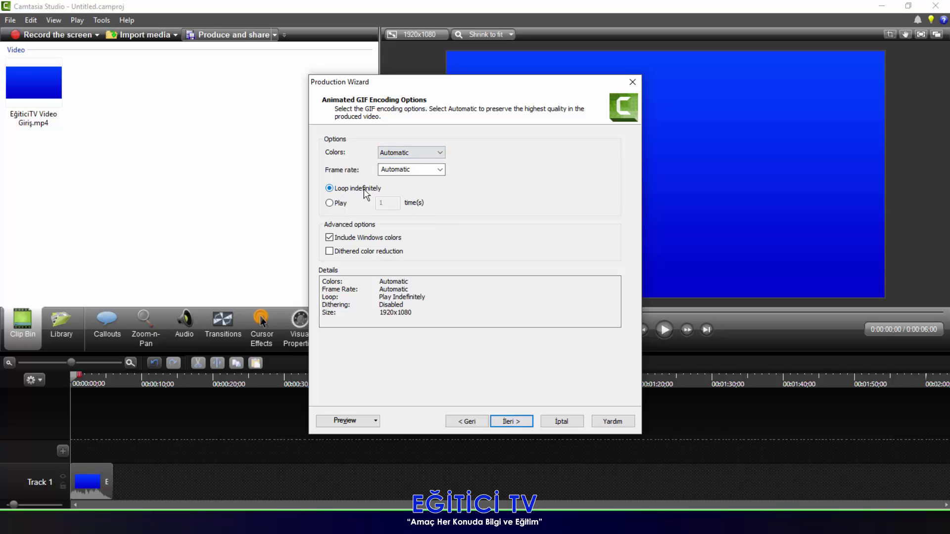
- Set the GIF to loop indefinitely and accept the encoding options
{"action": "left_click", "coordinate": [339, 203]}
{"action": "left_click", "coordinate": [354, 189]}
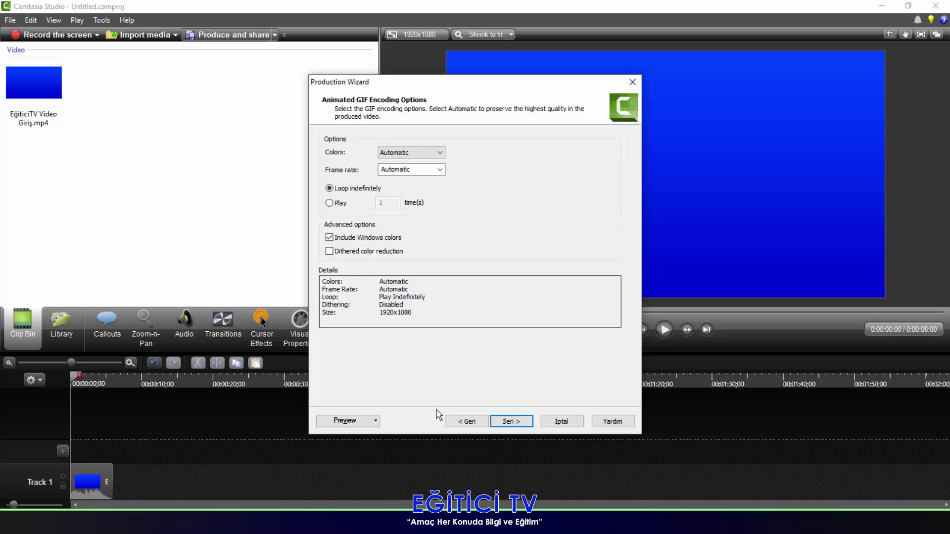
{"action": "left_click", "coordinate": [499, 422]}
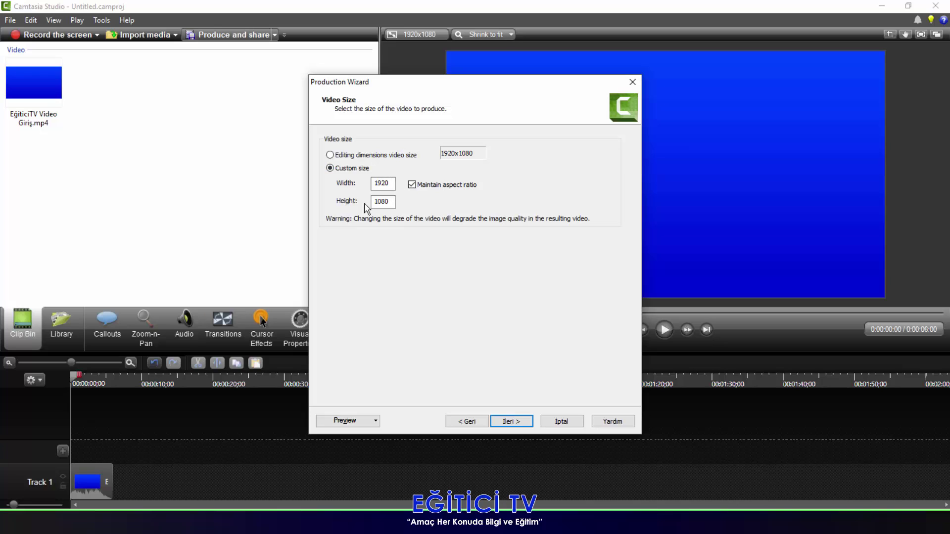
- Set the custom video height to 500 with the aspect ratio maintained, and accept the default video options
{"action": "left_click_drag", "start_coordinate": [391, 207], "coordinate": [344, 202]}
{"action": "type", "text": "300"}
{"action": "double_click", "coordinate": [390, 201]}
{"action": "type", "text": "500"}
{"action": "left_click", "coordinate": [521, 423]}
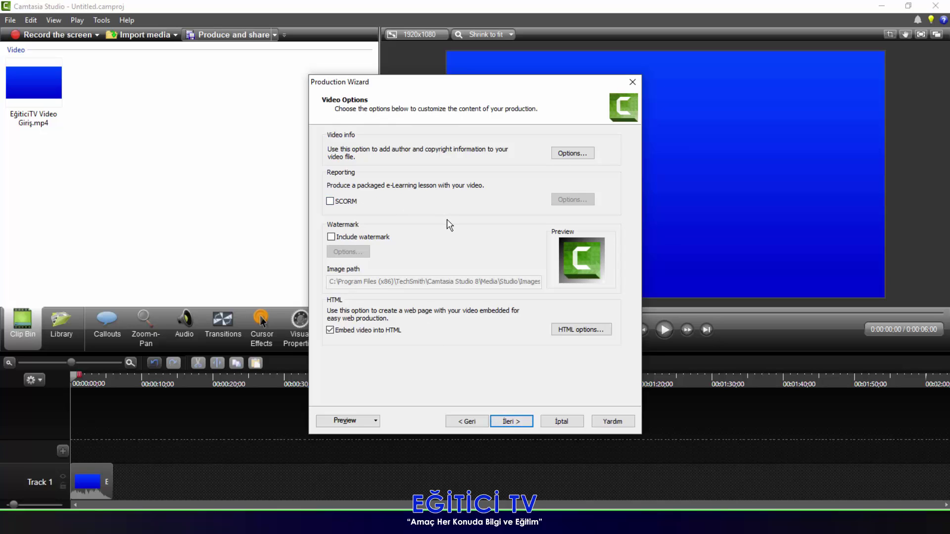
{"action": "left_click", "coordinate": [519, 426]}
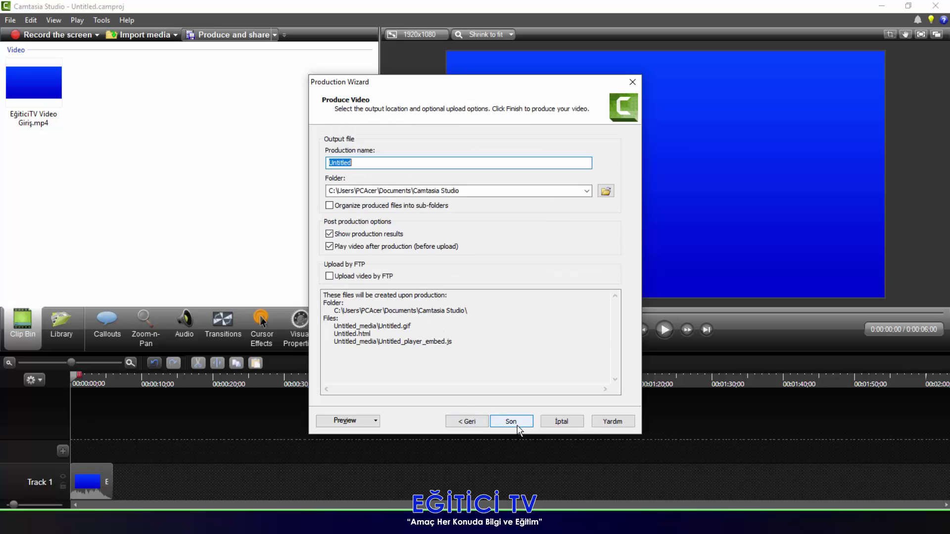
- Turn off playing the video after production and name the production gifresim
{"action": "left_click", "coordinate": [409, 249]}
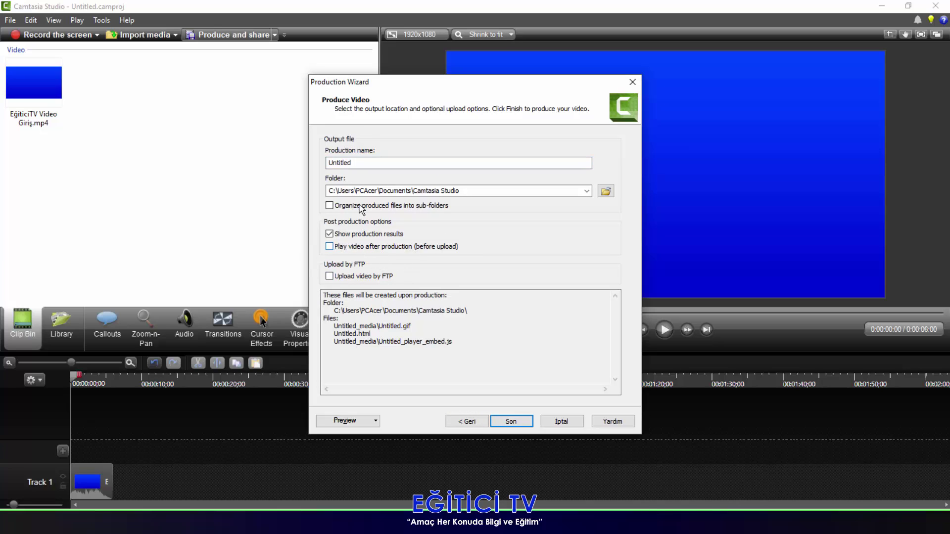
{"action": "double_click", "coordinate": [372, 164]}
{"action": "type", "text": "gif"}
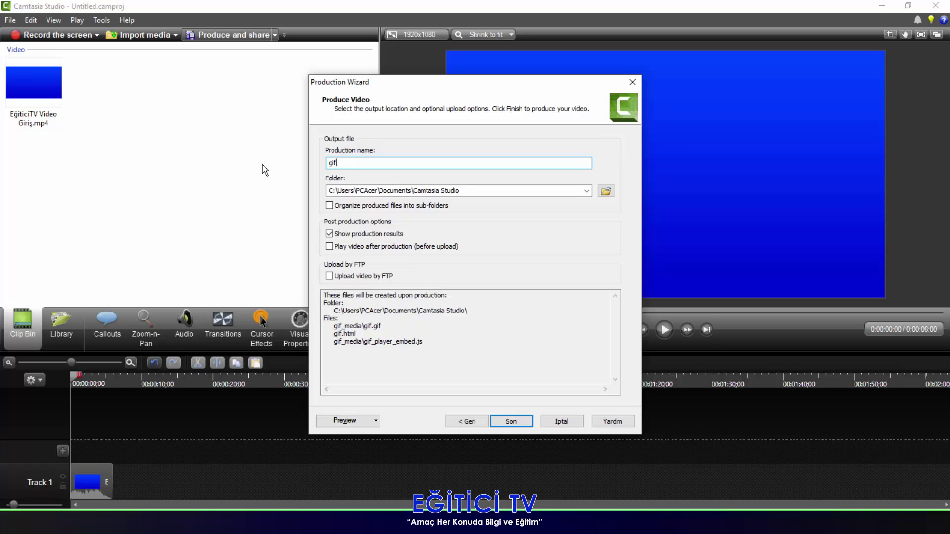
{"action": "type", "text": "resim"}
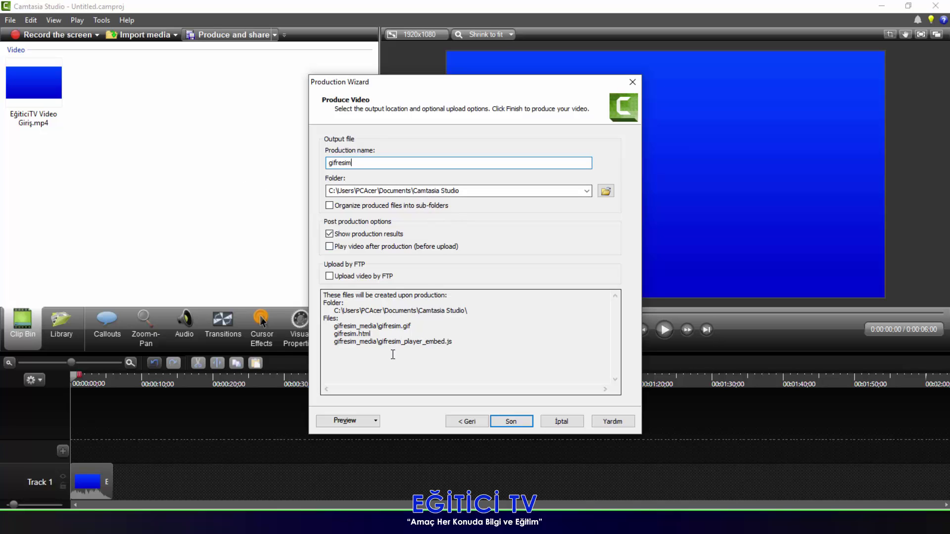
- Choose the desktop (Masaüstü) as the output folder and render the GIF
{"action": "left_click", "coordinate": [605, 191]}
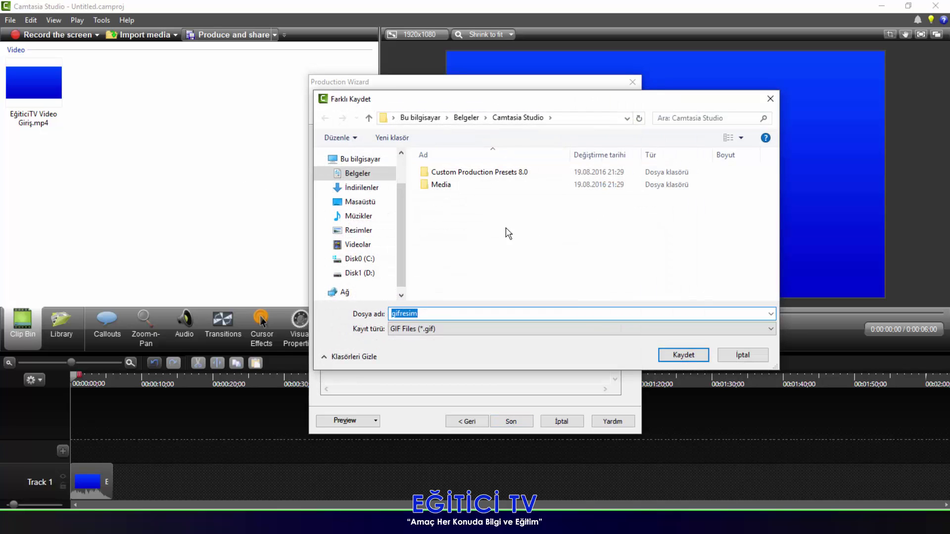
{"action": "left_click", "coordinate": [361, 202]}
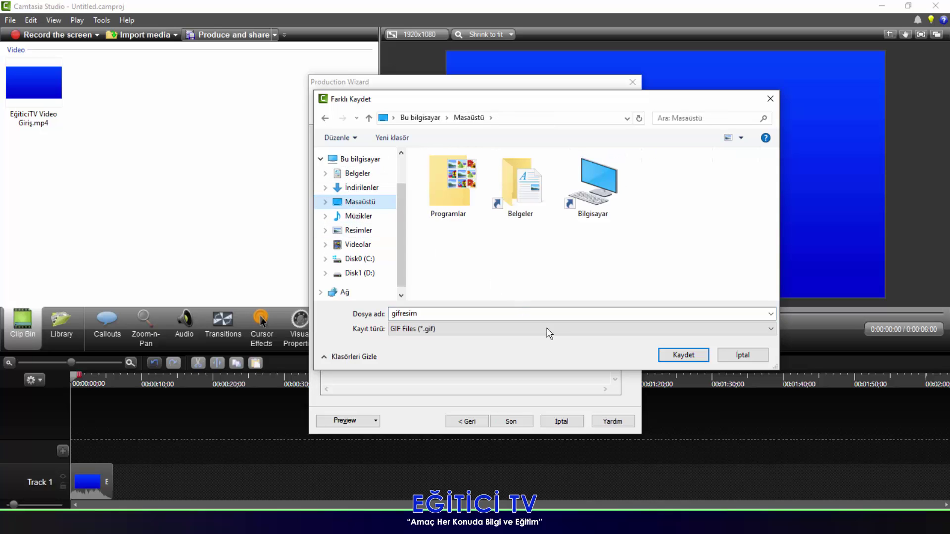
{"action": "left_click", "coordinate": [681, 355]}
{"action": "left_click", "coordinate": [506, 421]}
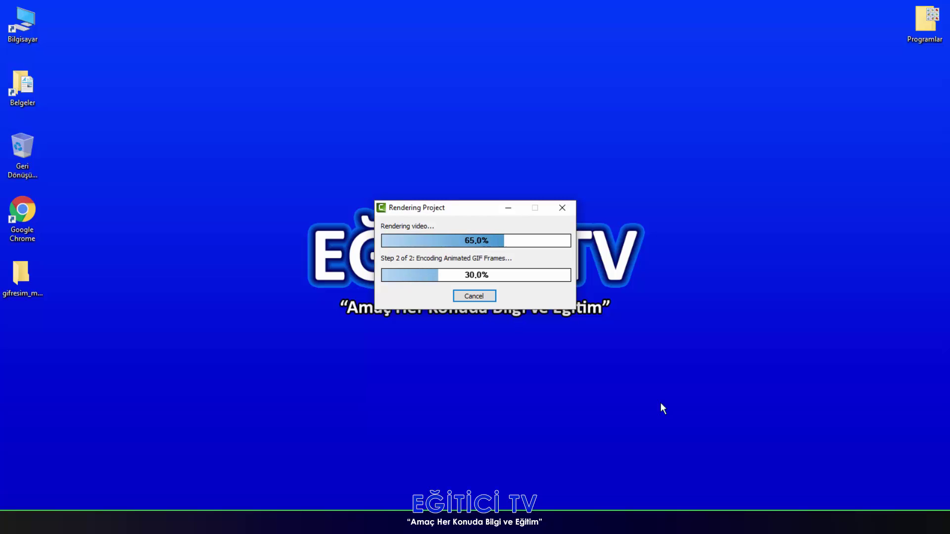
- Return to Camtasia Studio, finish the production results and minimize the program
{"action": "left_click", "coordinate": [829, 524]}
{"action": "left_click", "coordinate": [818, 498]}
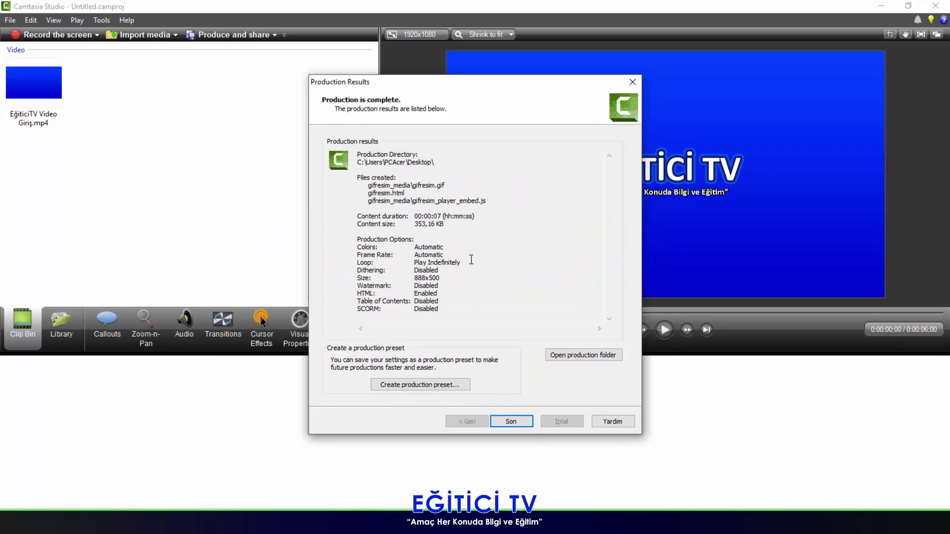
{"action": "left_click", "coordinate": [511, 422]}
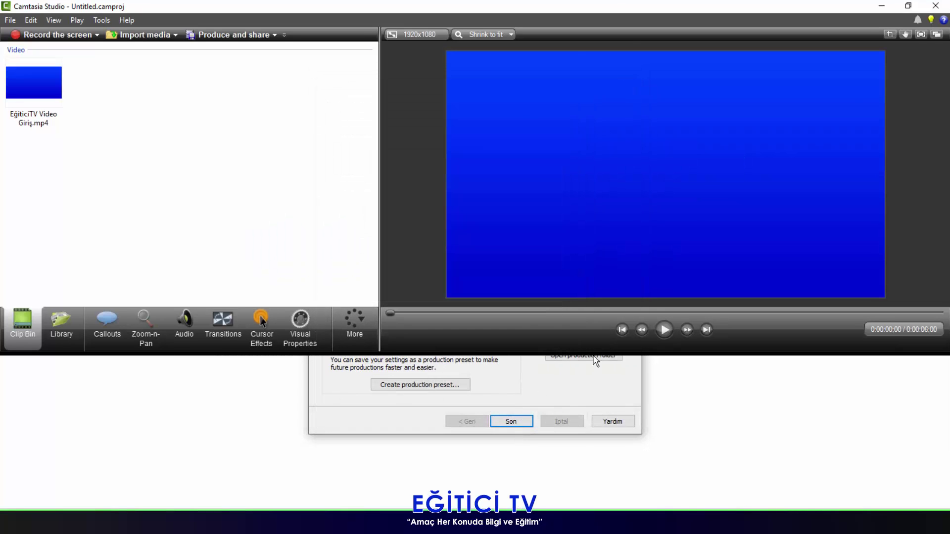
{"action": "left_click", "coordinate": [882, 6]}
- Open the gifresim_media folder on the desktop and check the gifresim image's file type in its properties
{"action": "left_click", "coordinate": [34, 354]}
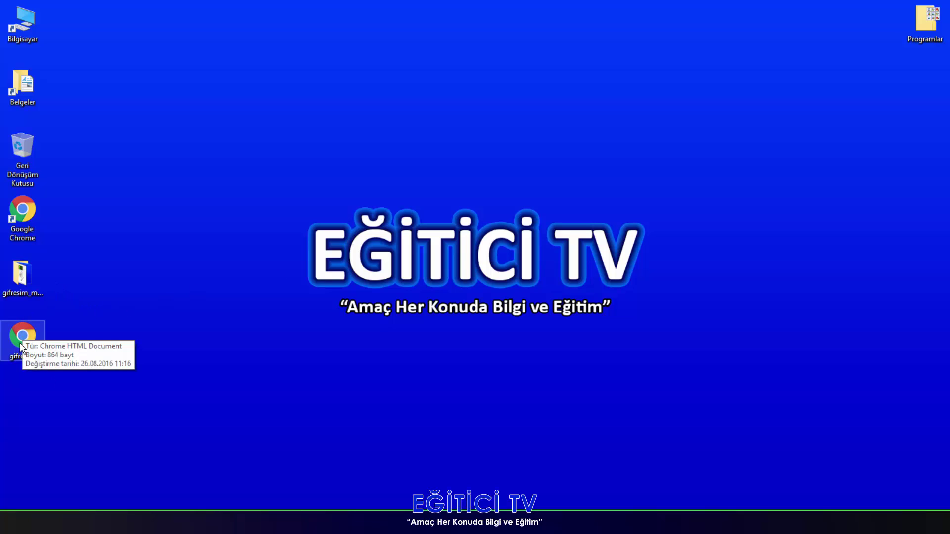
{"action": "left_click", "coordinate": [29, 313]}
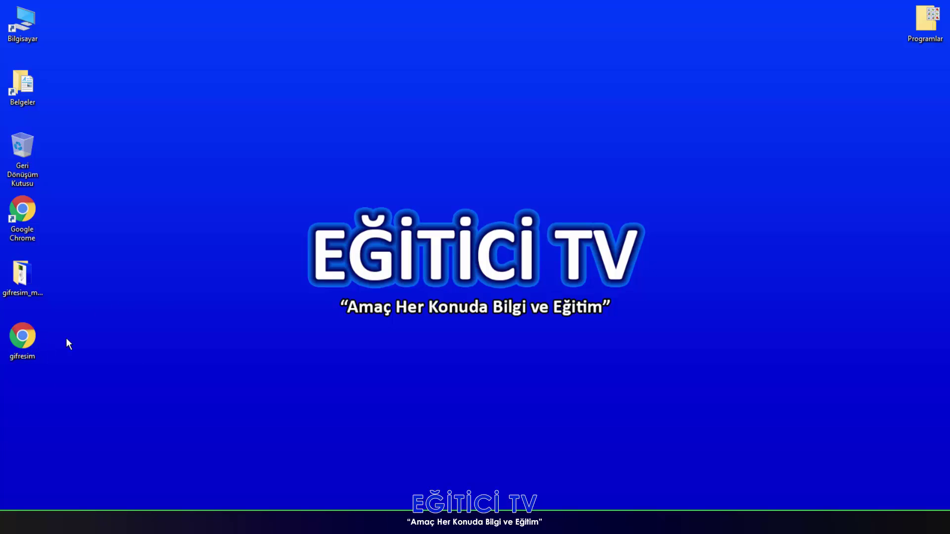
{"action": "double_click", "coordinate": [21, 275]}
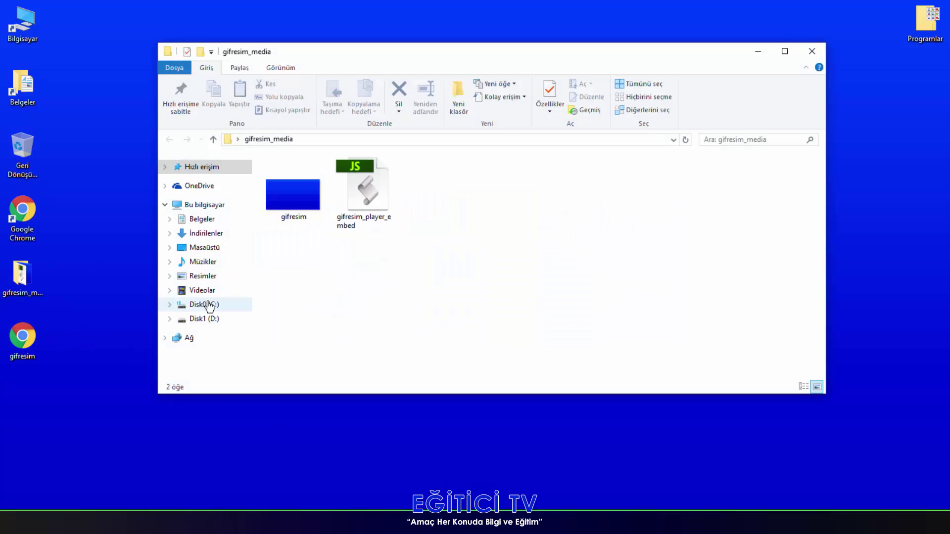
{"action": "left_click", "coordinate": [300, 198]}
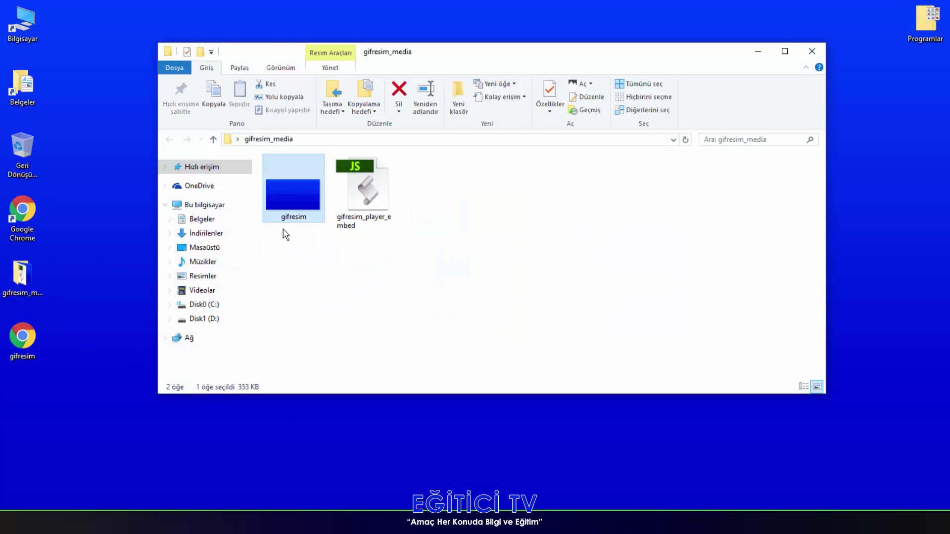
{"action": "right_click", "coordinate": [304, 196]}
{"action": "left_click", "coordinate": [334, 438]}
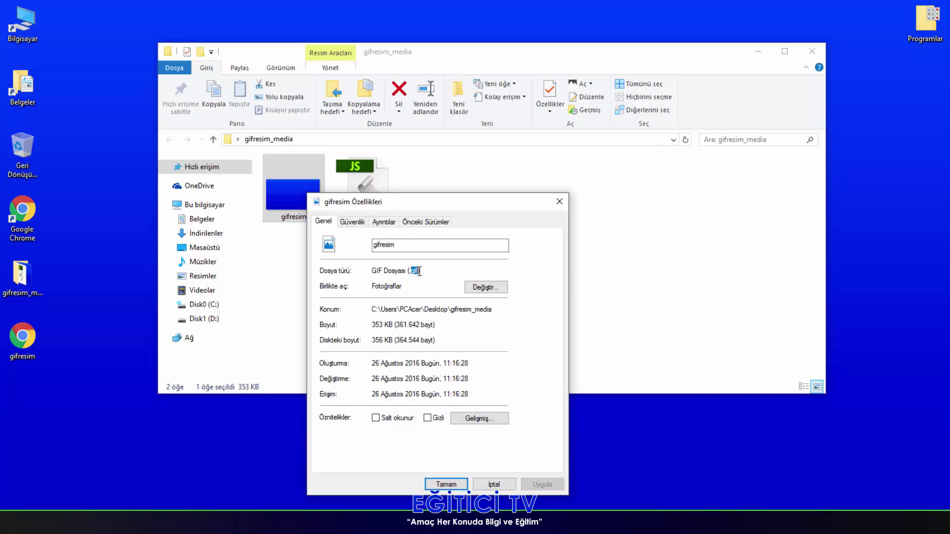
{"action": "left_click", "coordinate": [559, 201]}
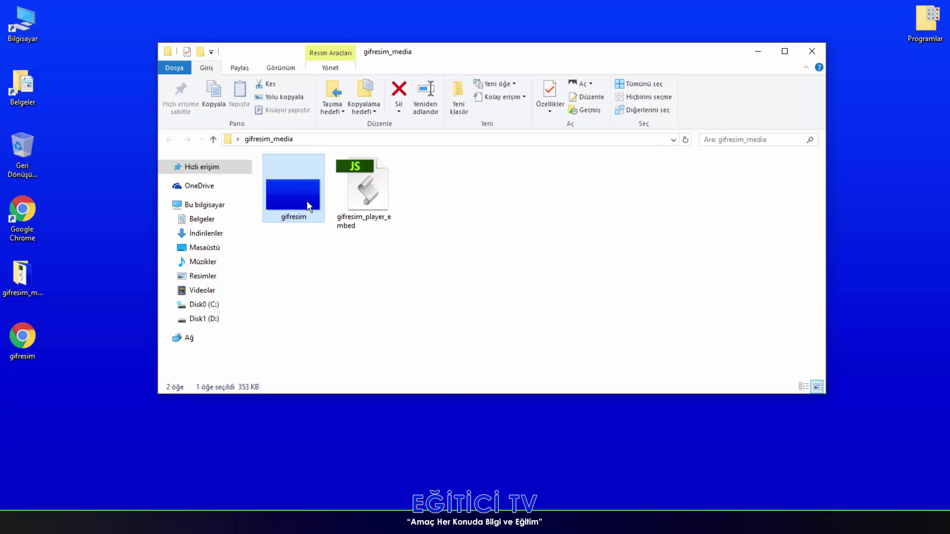
- View the gifresim animation in Photos (Fotoğraflar) and examine the file's dimensions and size in its properties
{"action": "double_click", "coordinate": [299, 191]}
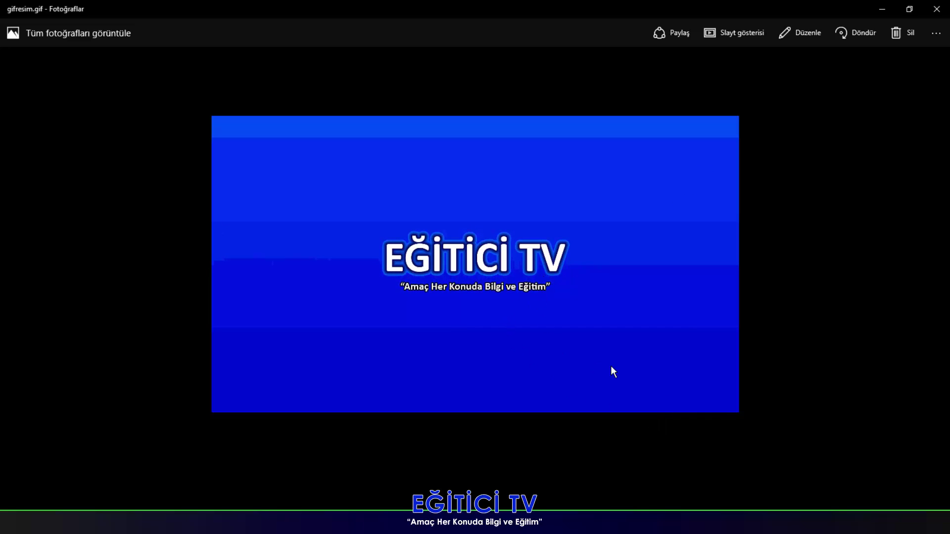
{"action": "left_click", "coordinate": [937, 9]}
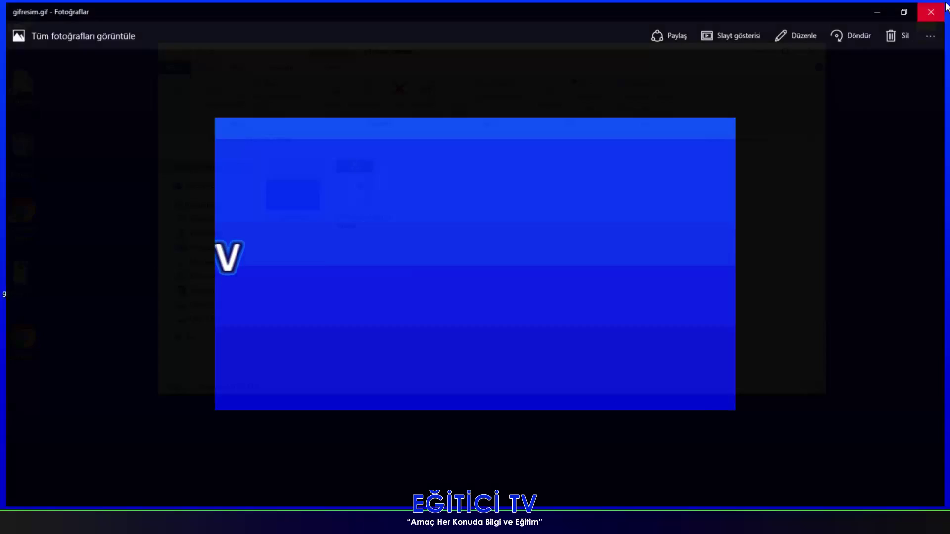
{"action": "right_click", "coordinate": [291, 188]}
{"action": "left_click", "coordinate": [355, 430]}
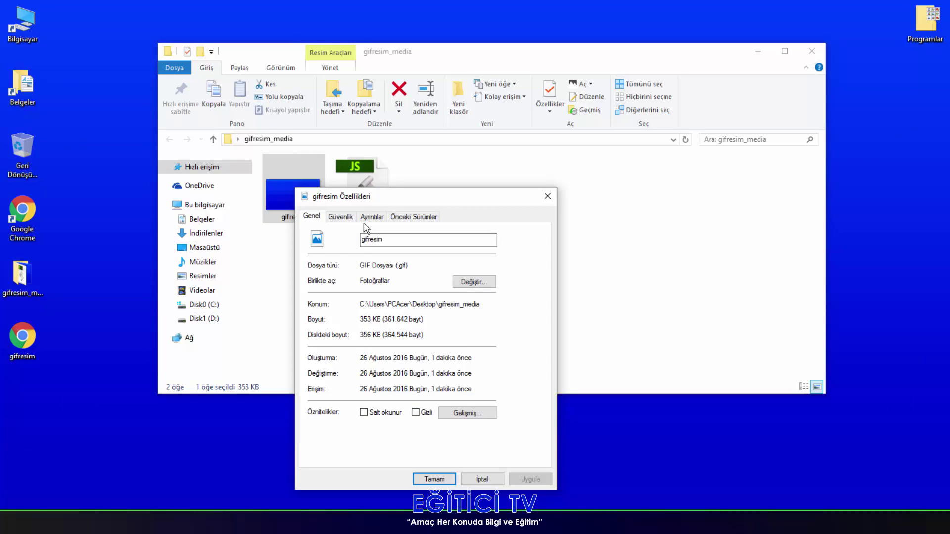
{"action": "left_click", "coordinate": [364, 218]}
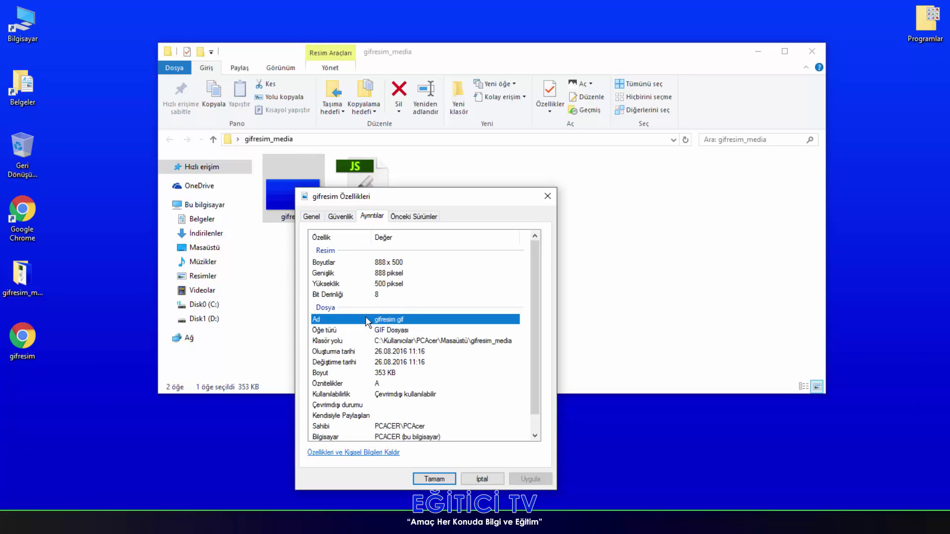
{"action": "left_click", "coordinate": [350, 218]}
{"action": "left_click", "coordinate": [312, 218]}
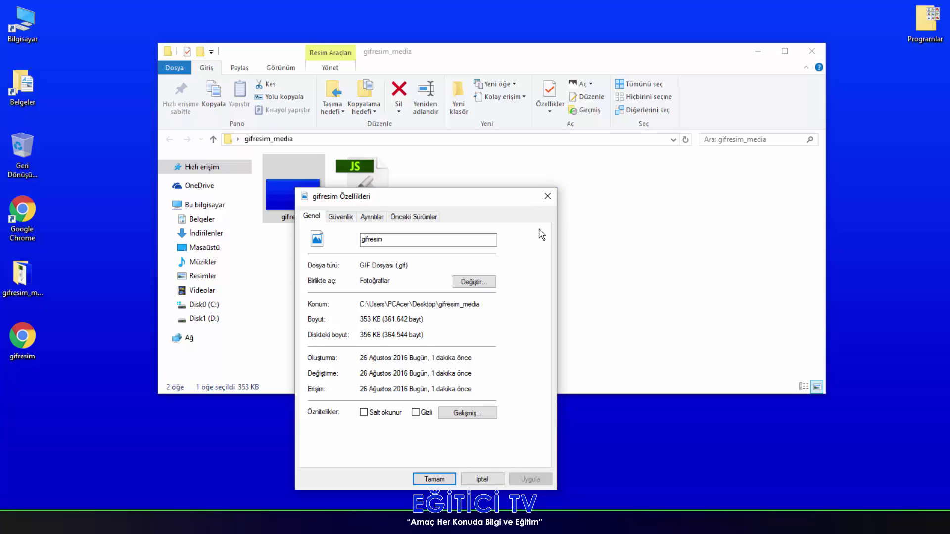
{"action": "left_click", "coordinate": [549, 198]}
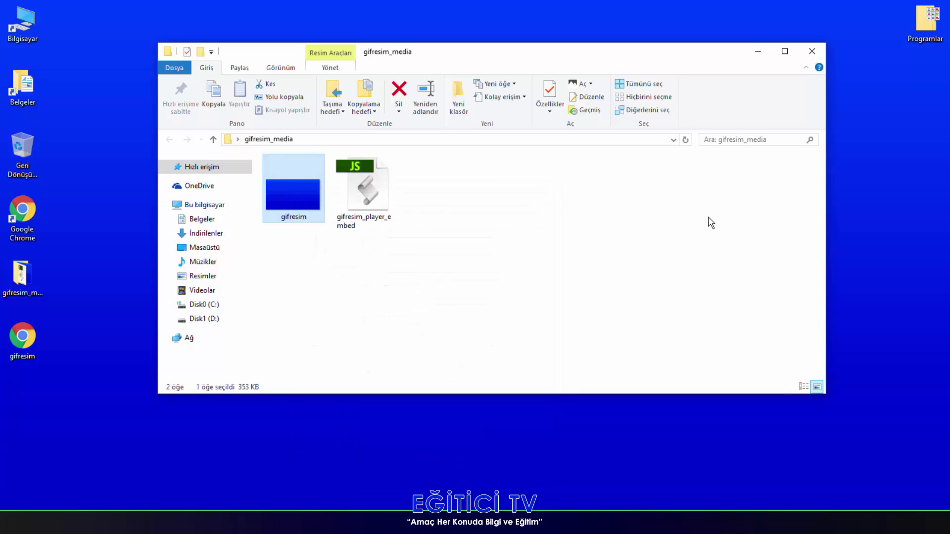
- Close the gifresim_media folder window and refresh the desktop
{"action": "left_click", "coordinate": [805, 49]}
{"action": "right_click", "coordinate": [386, 169]}
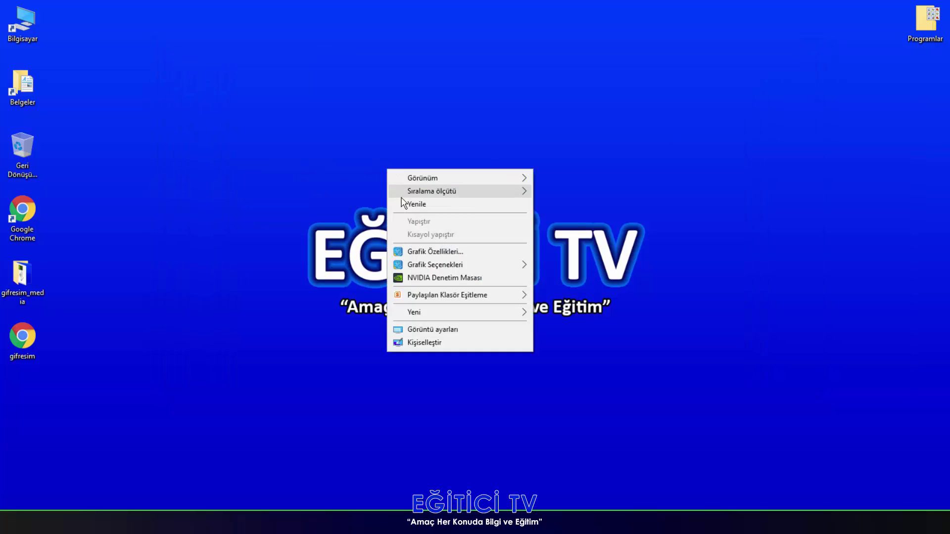
{"action": "left_click", "coordinate": [411, 203]}
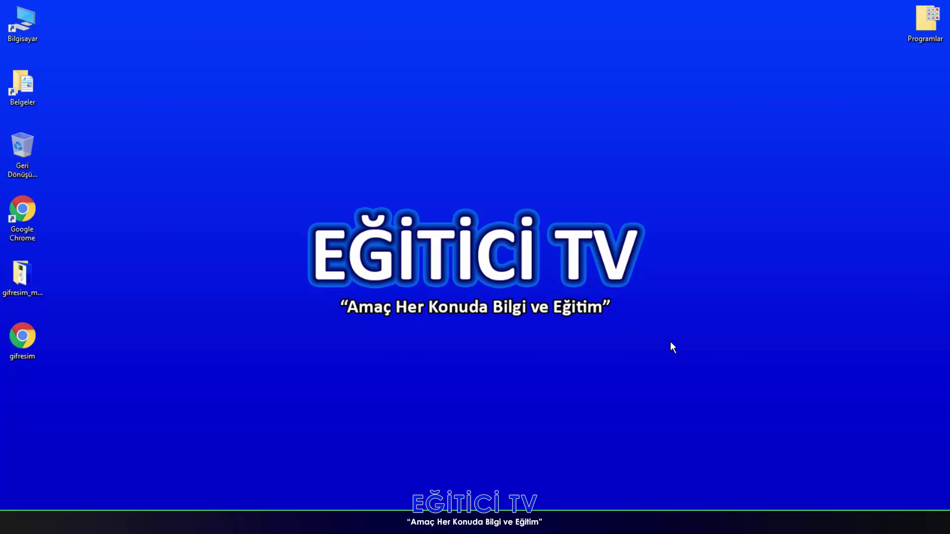